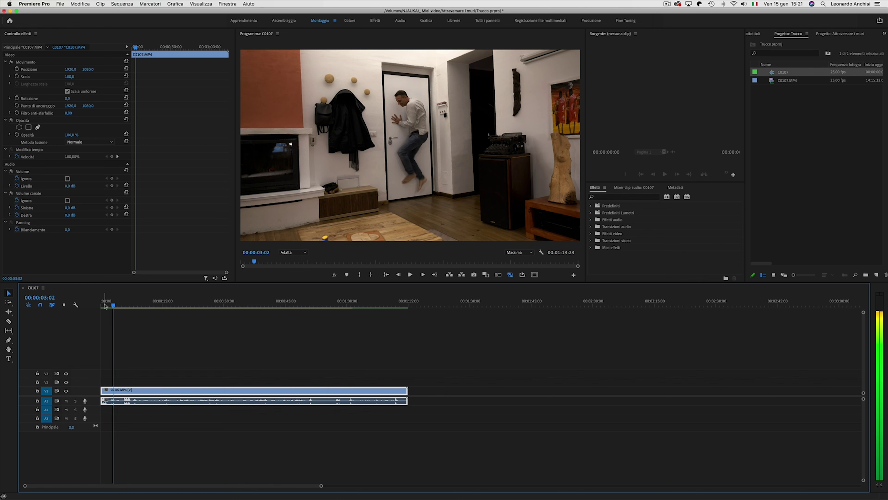
# Cut C0107.MP4 at 00:00:03:01 and remove the footage between the mid-air jump and the moment the clothes are dropped.
pyautogui.press('Left')
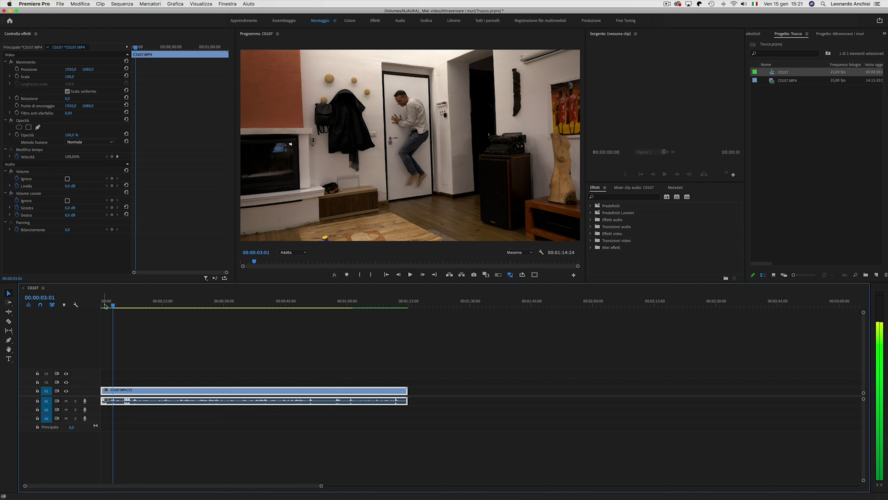
pyautogui.press('super+k')
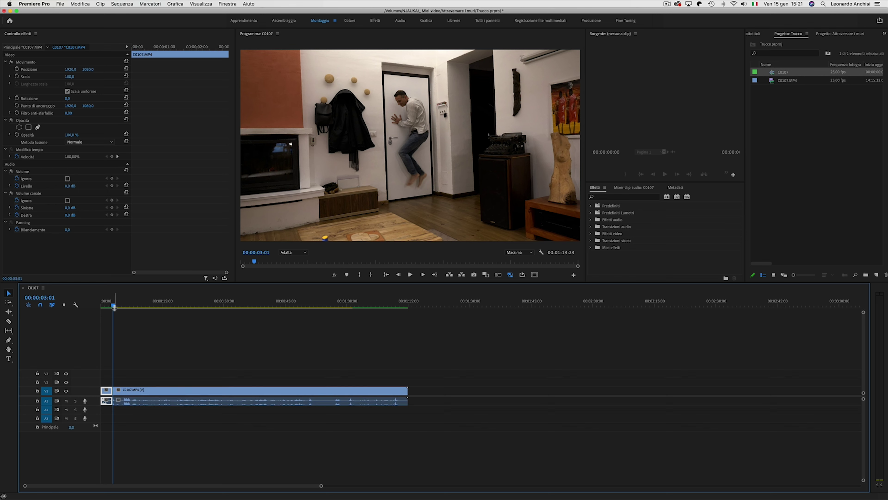
pyautogui.press('space')
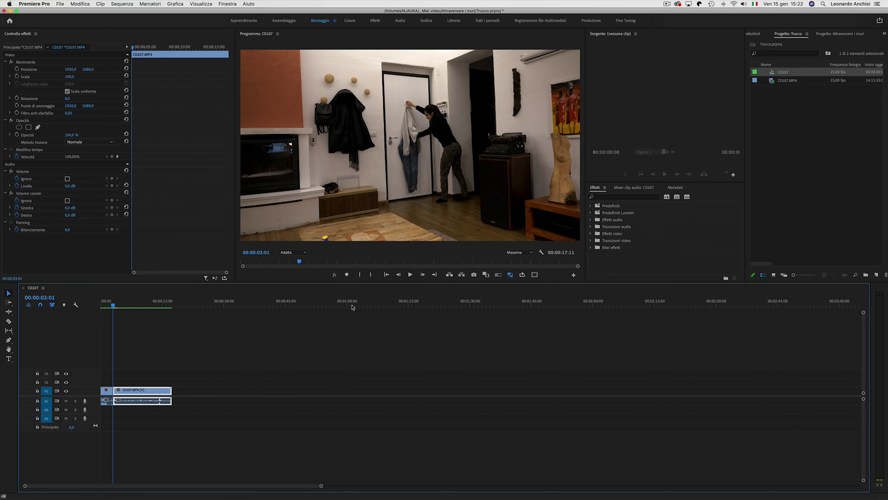
pyautogui.press('space')
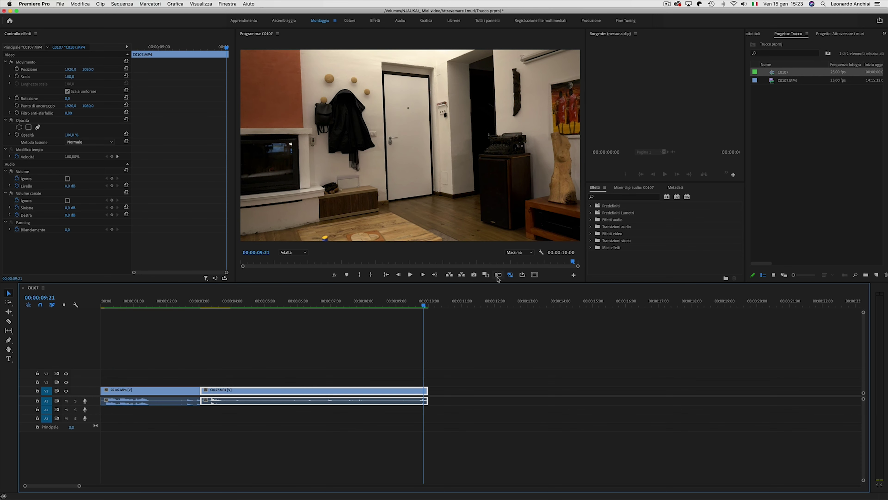
# Export the empty-room frame at 00:00:09:21 as a TIFF still named Screenshot and import it into the project.
pyautogui.click(474, 274)
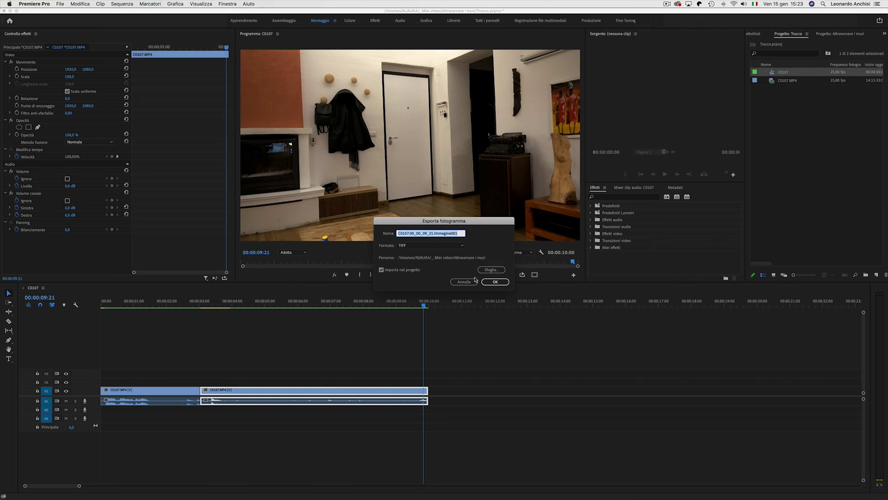
pyautogui.write('Screenshot')
pyautogui.click(445, 246)
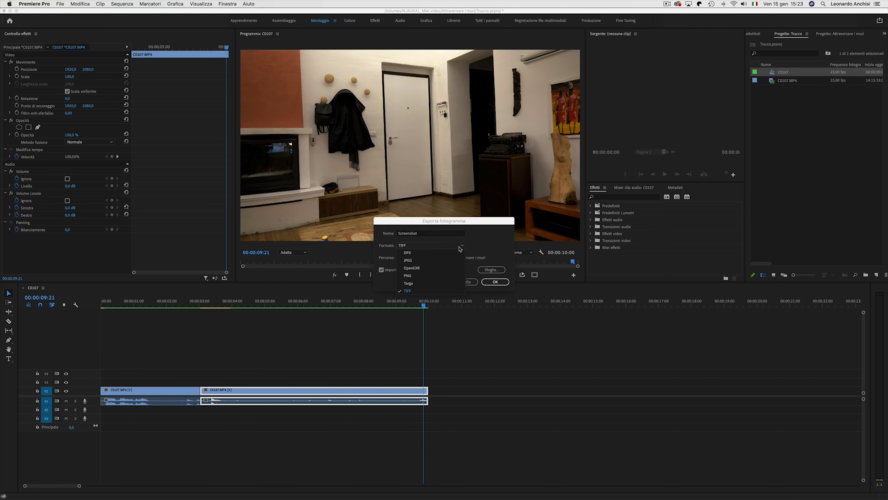
pyautogui.click(419, 290)
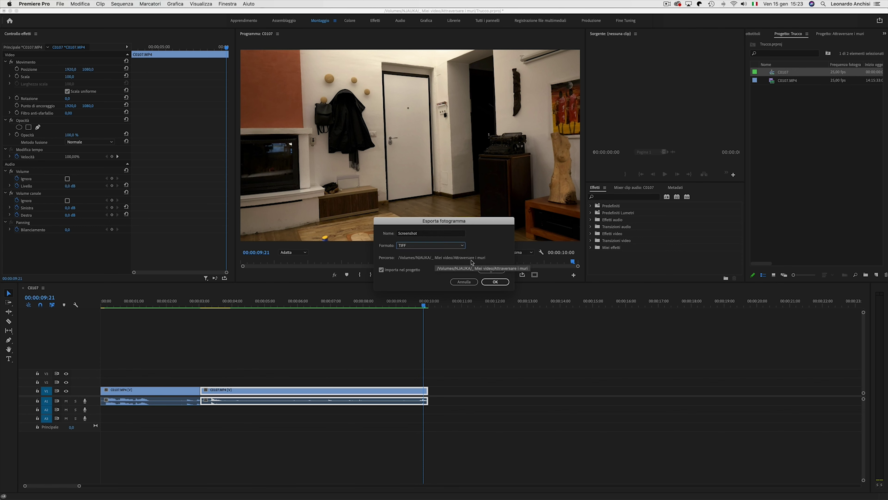
pyautogui.click(496, 272)
pyautogui.press('Escape')
pyautogui.click(381, 270)
pyautogui.click(495, 283)
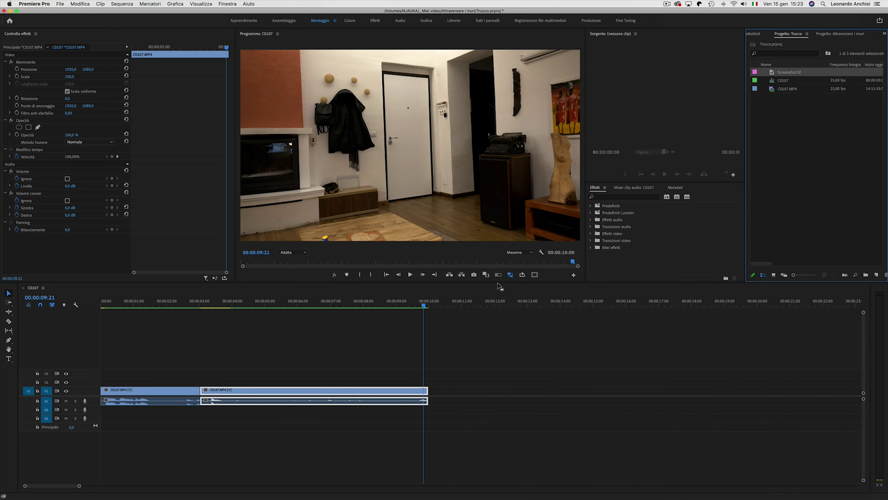
# Place Screenshot.tif on V2 from the start of the second clip and trim its end to about 00:00:03:09.
pyautogui.moveTo(788, 69); pyautogui.dragTo(201, 386)
pyautogui.click(196, 303)
pyautogui.press('space')
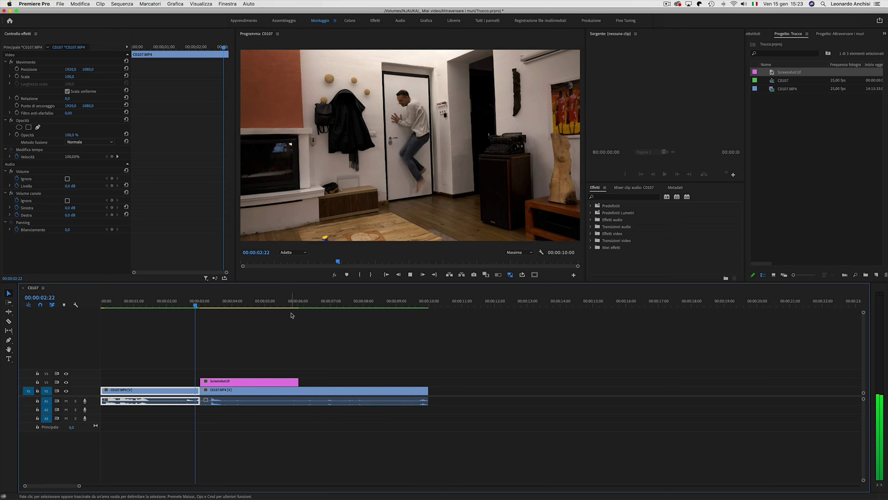
pyautogui.press('space')
pyautogui.moveTo(296, 381); pyautogui.dragTo(207, 382)
pyautogui.press('space')
pyautogui.press('space')
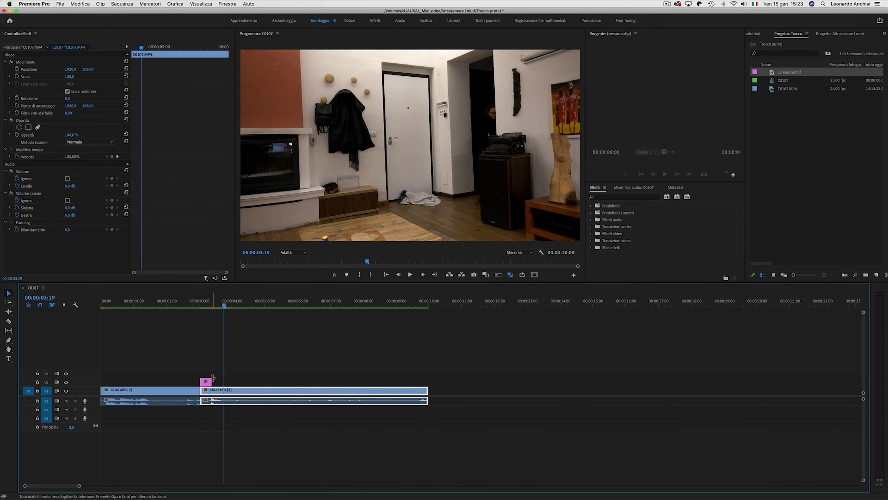
# Extend the end of Screenshot.tif to just past 00:00:03:22, when the clothes are lying on the floor.
pyautogui.press('j')
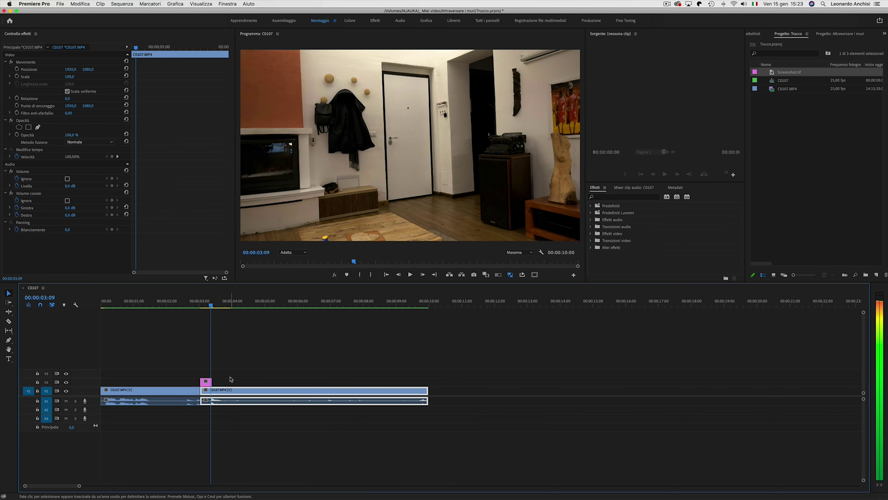
pyautogui.press('Right')
pyautogui.press('Right')
pyautogui.press('Right')
pyautogui.press('Right')
pyautogui.press('Right')
pyautogui.press('Right')
pyautogui.press('Right')
pyautogui.press('Right')
pyautogui.press('Right')
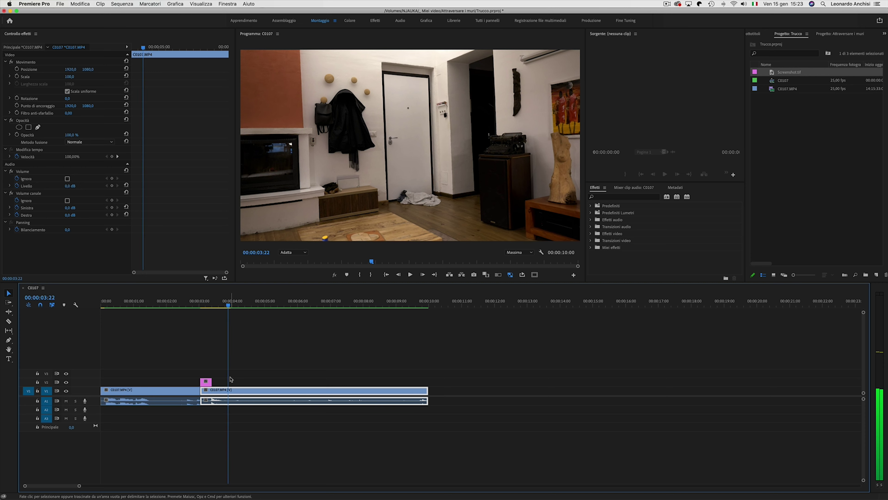
pyautogui.moveTo(216, 383); pyautogui.dragTo(230, 383)
# Draw a closed pen opacity mask on Screenshot.tif at 00:00:03:01, covering the area from the clothes' right edge to the dark doorway.
pyautogui.click(192, 306)
pyautogui.moveTo(192, 306); pyautogui.dragTo(201, 307)
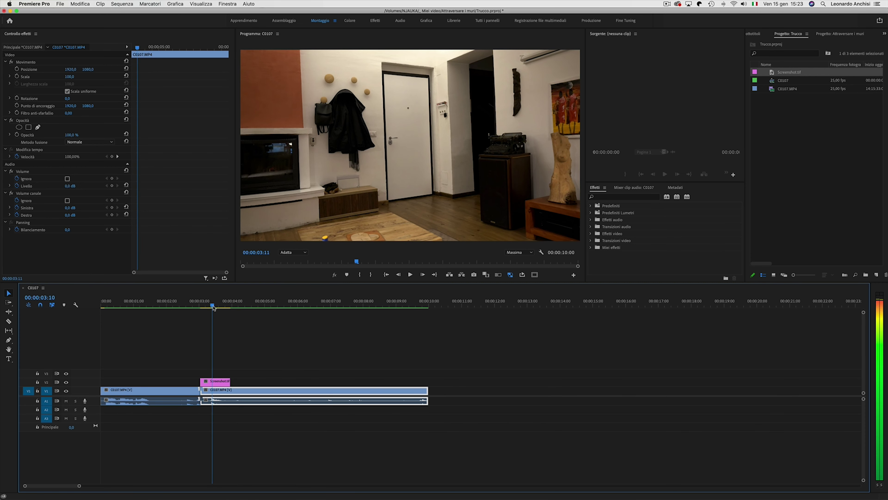
pyautogui.click(215, 380)
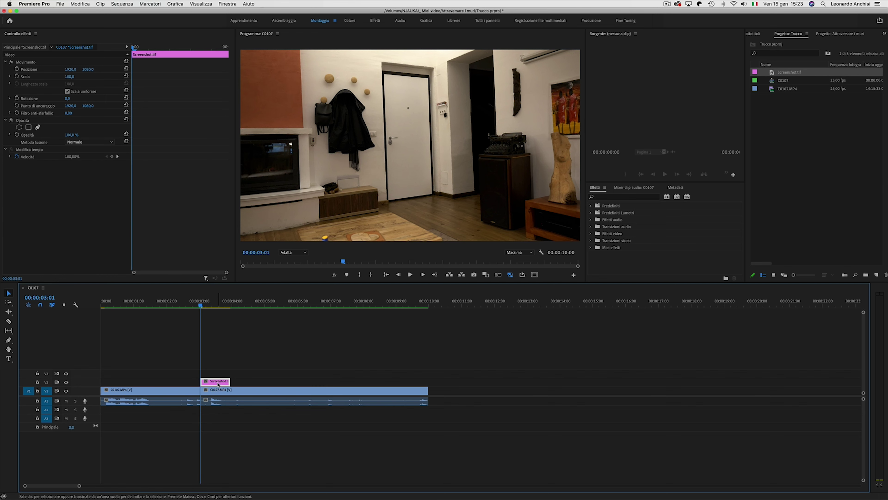
pyautogui.click(38, 127)
pyautogui.click(430, 98)
pyautogui.click(418, 106)
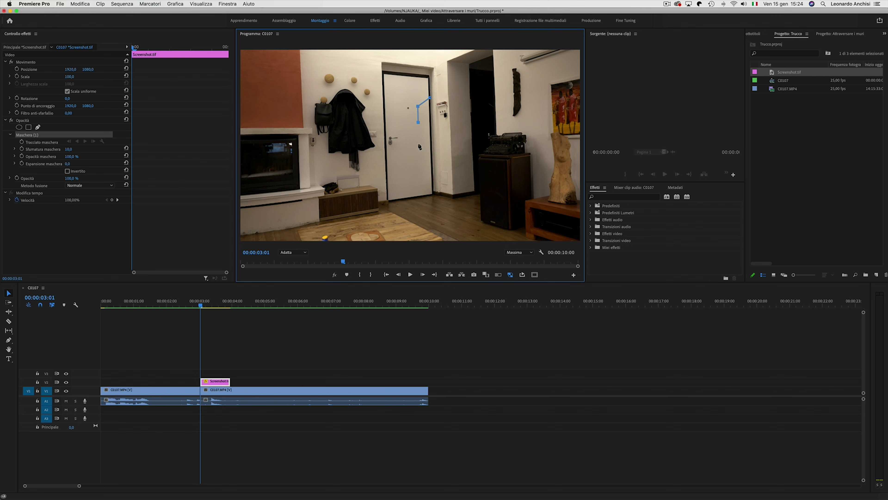
pyautogui.click(422, 172)
pyautogui.click(424, 196)
pyautogui.click(484, 222)
pyautogui.click(500, 227)
pyautogui.click(493, 51)
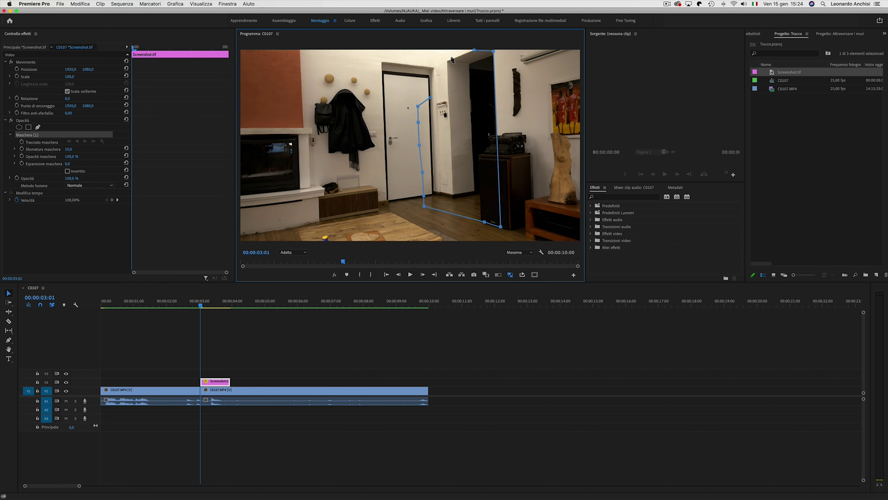
pyautogui.click(430, 71)
pyautogui.click(430, 99)
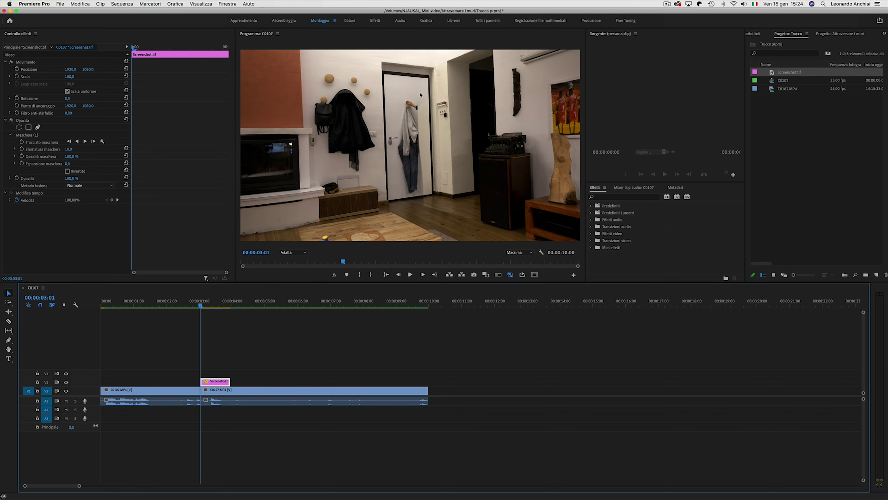
# Reshape the left edge of the Screenshot.tif mask to follow the outline of the hanging shirt and jeans.
pyautogui.click(31, 135)
pyautogui.click(419, 116)
pyautogui.moveTo(418, 106); pyautogui.dragTo(418, 139)
pyautogui.moveTo(423, 173); pyautogui.dragTo(420, 148)
pyautogui.moveTo(422, 196)
pyautogui.mouseDown()
pyautogui.moveTo(420, 188)
pyautogui.moveTo(419, 197)
pyautogui.mouseUp()
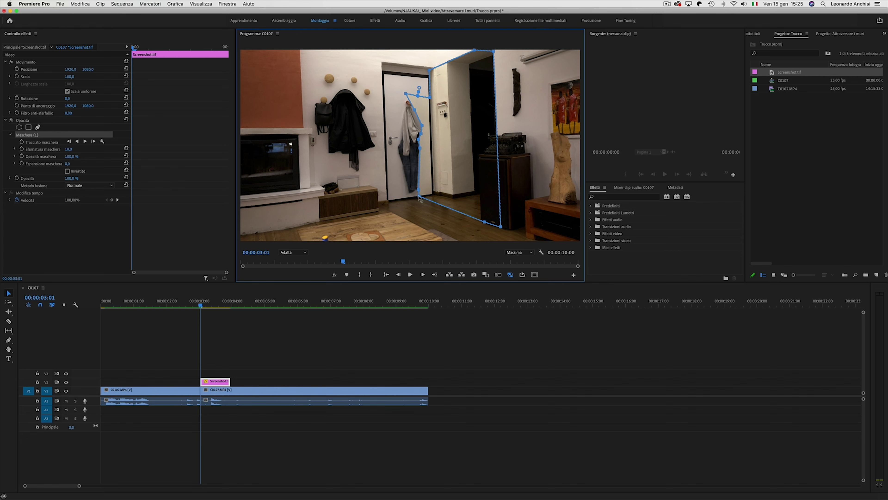
# Set the mask feather to 18 and refine the mask point near the top of the shirt.
pyautogui.moveTo(68, 149); pyautogui.dragTo(72, 148)
pyautogui.moveTo(410, 102); pyautogui.dragTo(406, 98)
pyautogui.click(196, 328)
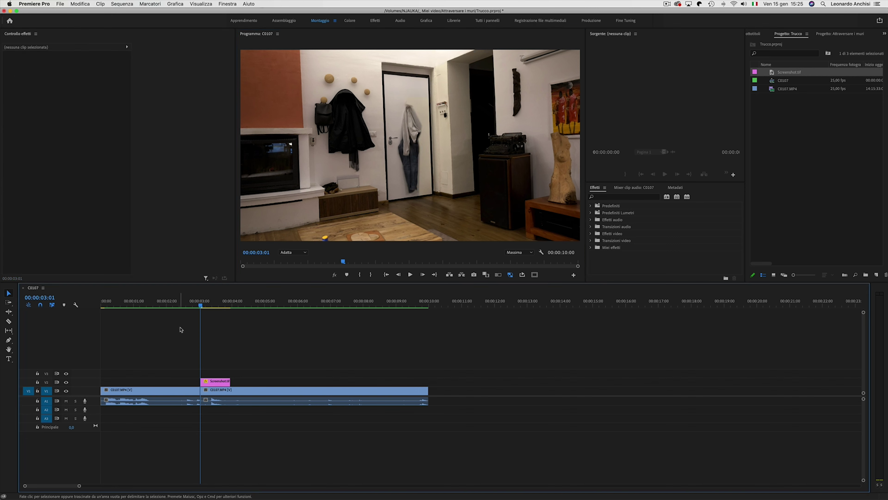
# Play the sequence from just before the cut to check the masked transition to the falling clothes.
pyautogui.click(193, 304)
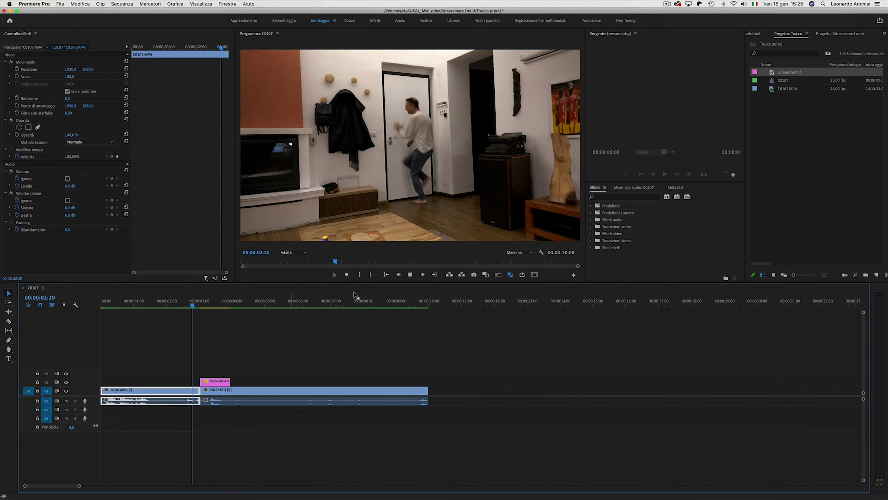
pyautogui.press('space')
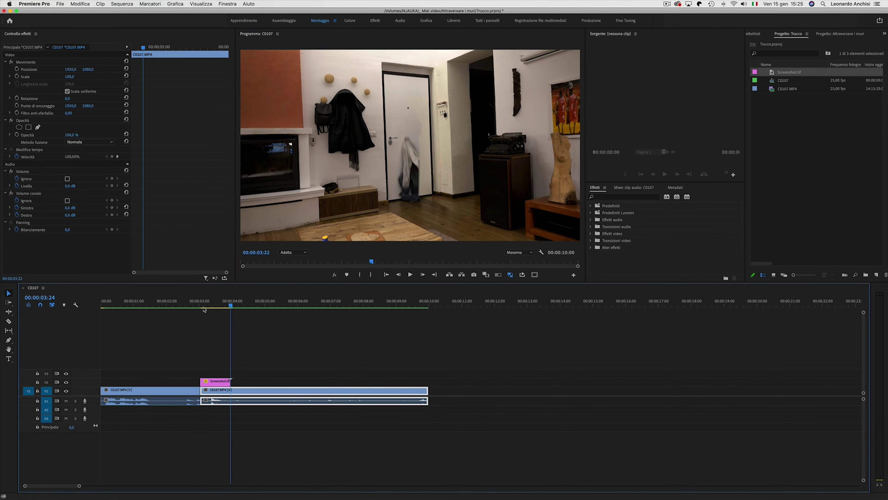
pyautogui.click(193, 304)
pyautogui.press('space')
pyautogui.click(189, 305)
pyautogui.press('space')
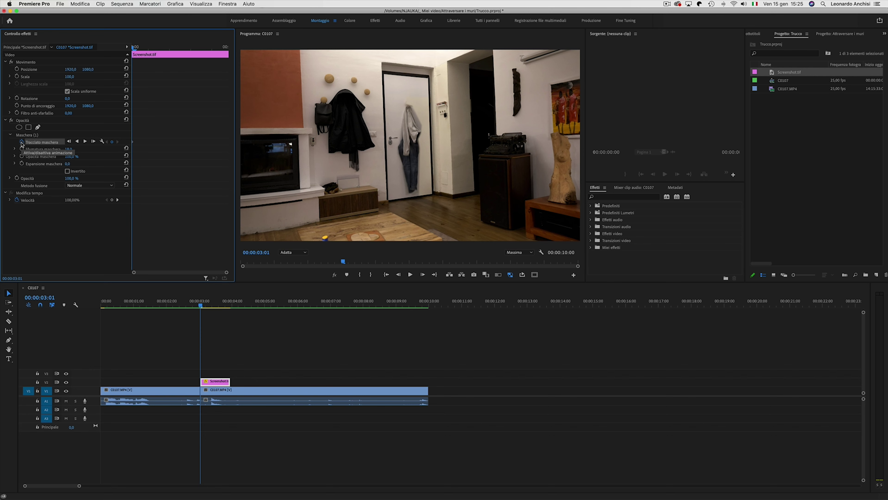
# Animate the mask path of Screenshot.tif, adjusting its edge along the clothes at 00:00:03:02 and 00:00:03:03.
pyautogui.press('Right')
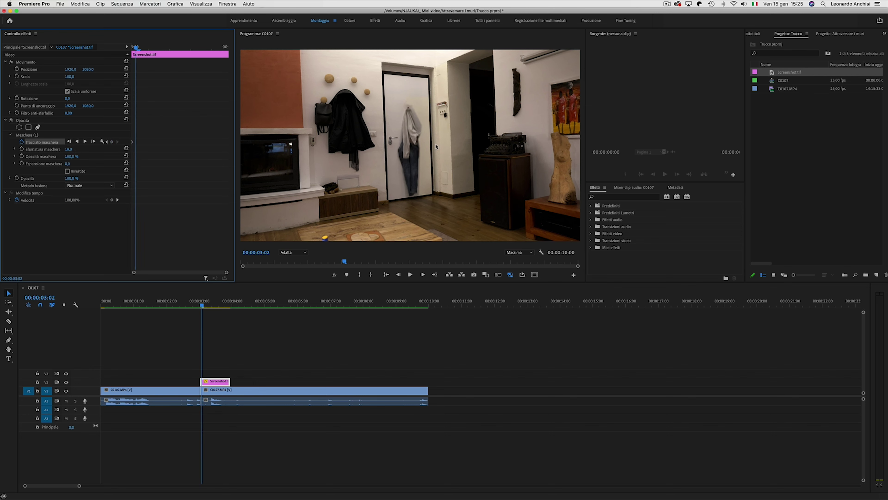
pyautogui.click(38, 136)
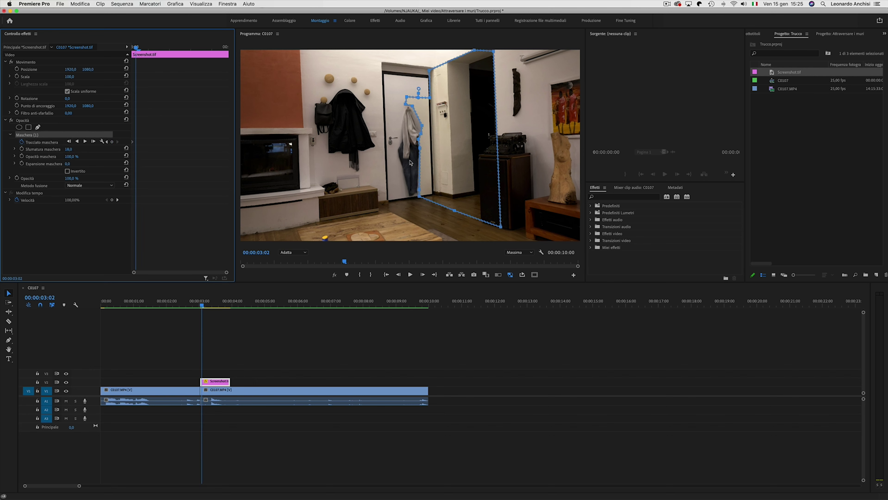
pyautogui.click(420, 150)
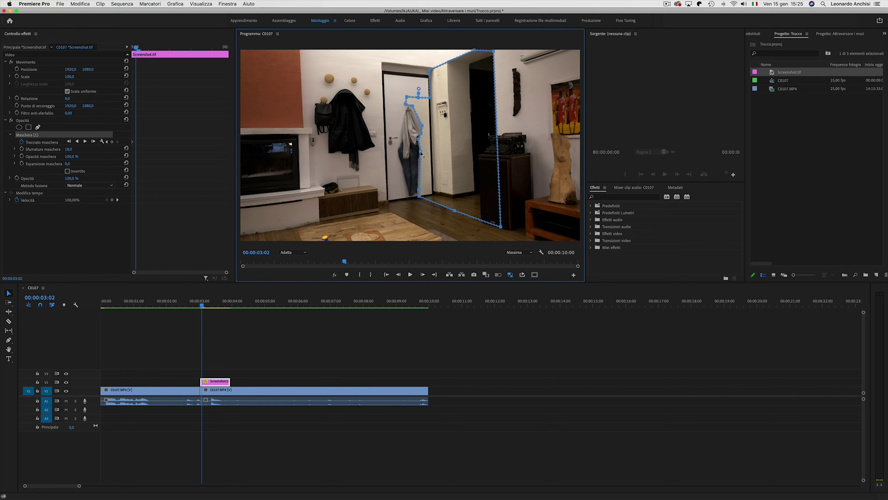
pyautogui.press('Right')
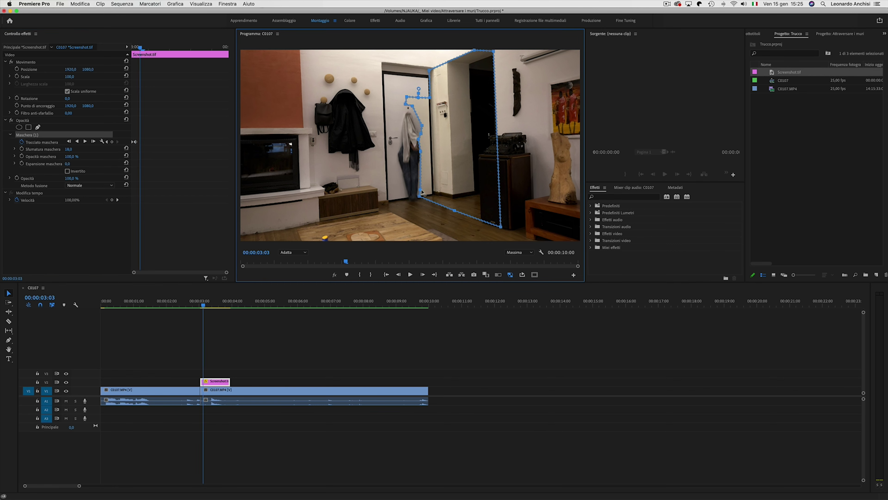
pyautogui.moveTo(417, 106); pyautogui.dragTo(413, 111)
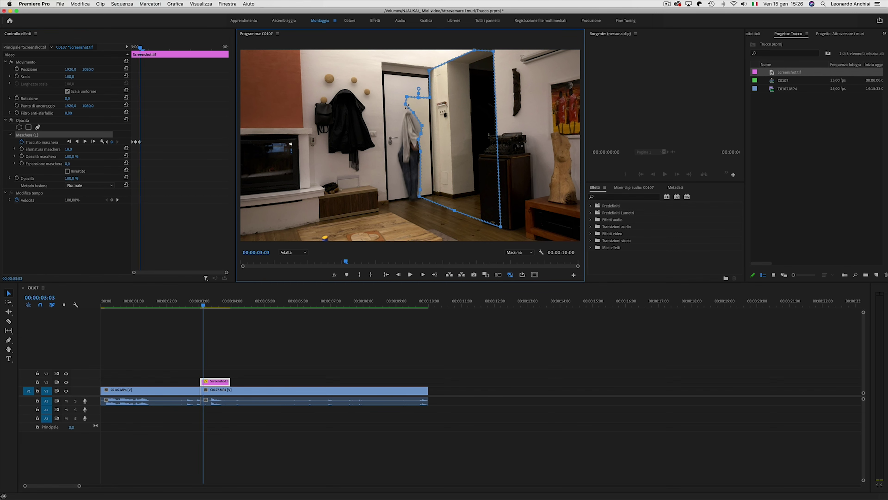
pyautogui.moveTo(421, 152); pyautogui.dragTo(419, 143)
# Keyframe the mask path frame by frame from 00:00:03:04 onward, following the clothes as they fall to the floor.
pyautogui.press('Right')
pyautogui.press('Right')
pyautogui.moveTo(418, 197)
pyautogui.mouseDown()
pyautogui.moveTo(427, 200)
pyautogui.moveTo(422, 189)
pyautogui.mouseUp()
pyautogui.press('Right')
pyautogui.moveTo(420, 143); pyautogui.dragTo(423, 160)
pyautogui.press('Right')
pyautogui.moveTo(422, 191); pyautogui.dragTo(444, 203)
pyautogui.press('Right')
pyautogui.press('Right')
pyautogui.press('Right')
pyautogui.press('Right')
pyautogui.press('Right')
pyautogui.press('Right')
pyautogui.press('Right')
pyautogui.press('Right')
pyautogui.press('Right')
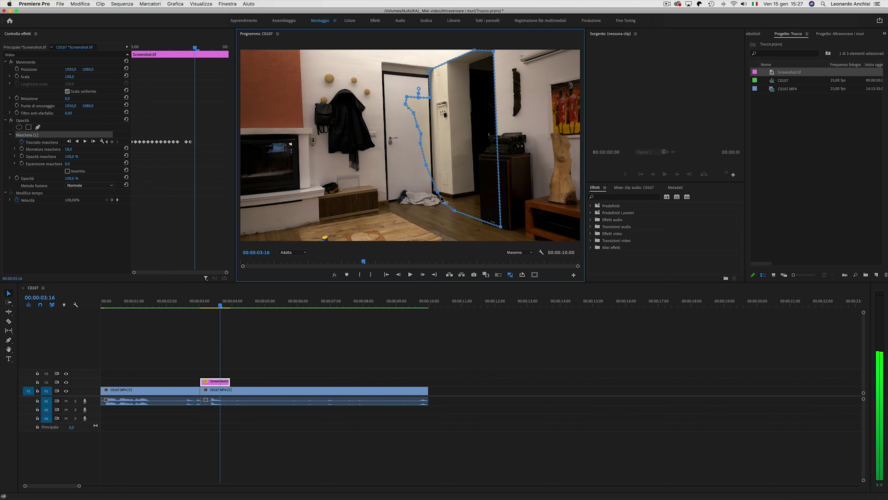
pyautogui.press('Right')
pyautogui.press('Right')
pyautogui.press('Right')
pyautogui.press('Right')
pyautogui.press('Right')
pyautogui.press('Right')
pyautogui.press('Right')
pyautogui.press('Right')
pyautogui.press('Right')
# Play the sequence through the effect and compare the frames at 00:00:03:00 and 00:00:03:01 on either side of the cut.
pyautogui.click(158, 301)
pyautogui.press('space')
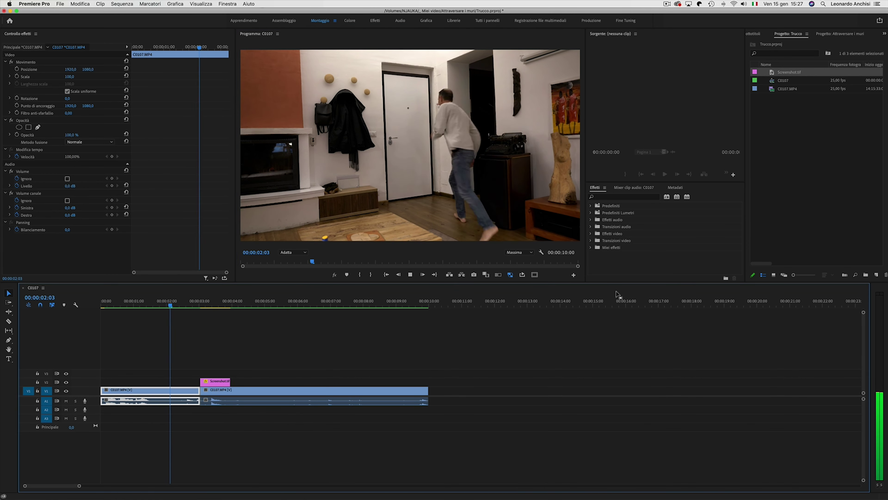
pyautogui.press('space')
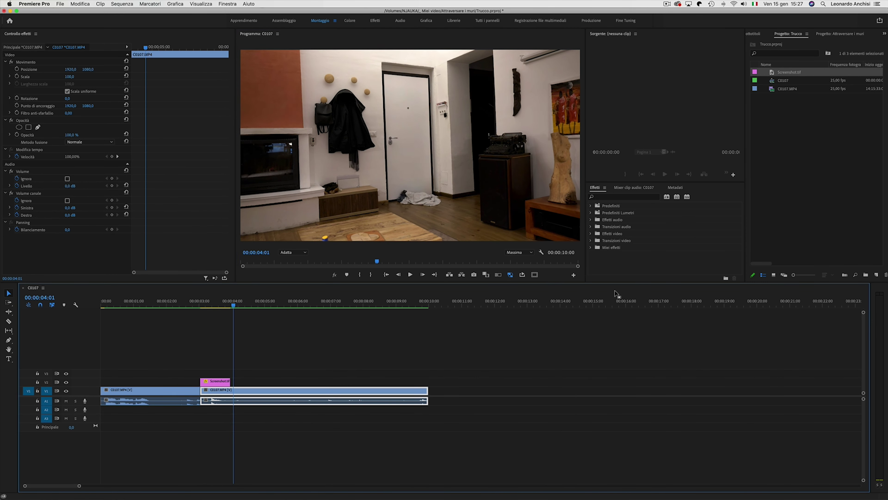
pyautogui.click(201, 302)
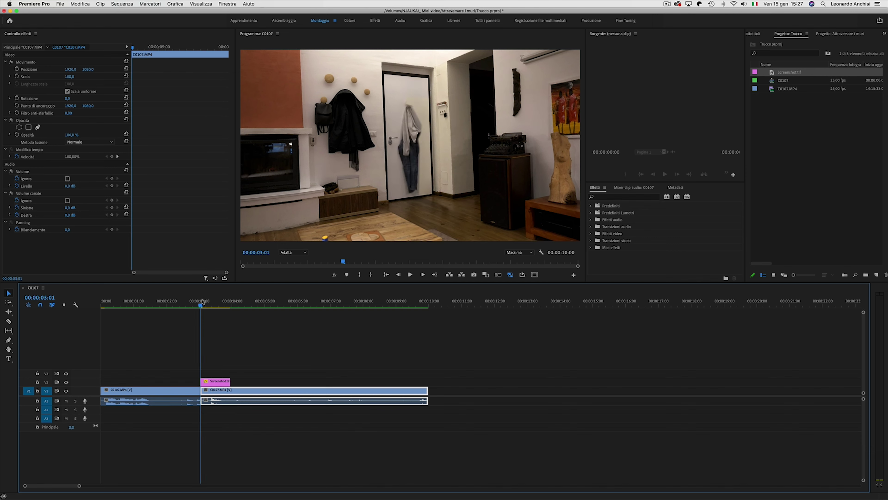
pyautogui.press('Left')
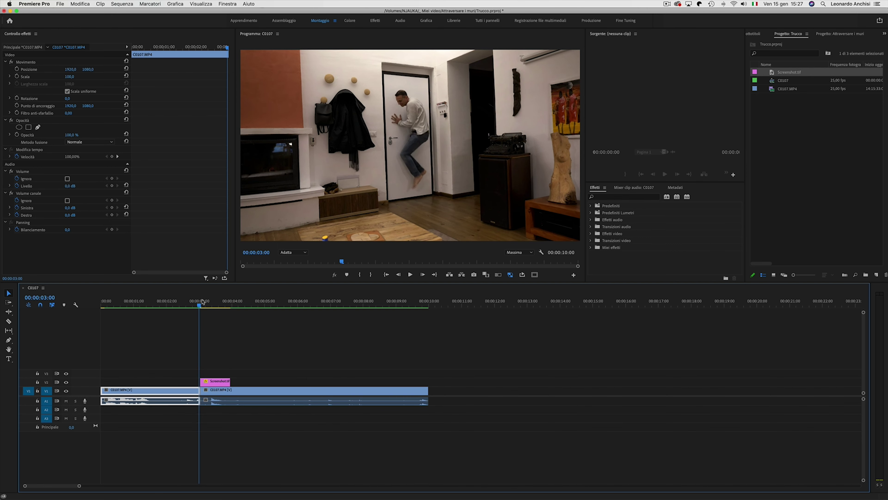
pyautogui.press('Right')
pyautogui.press('Left')
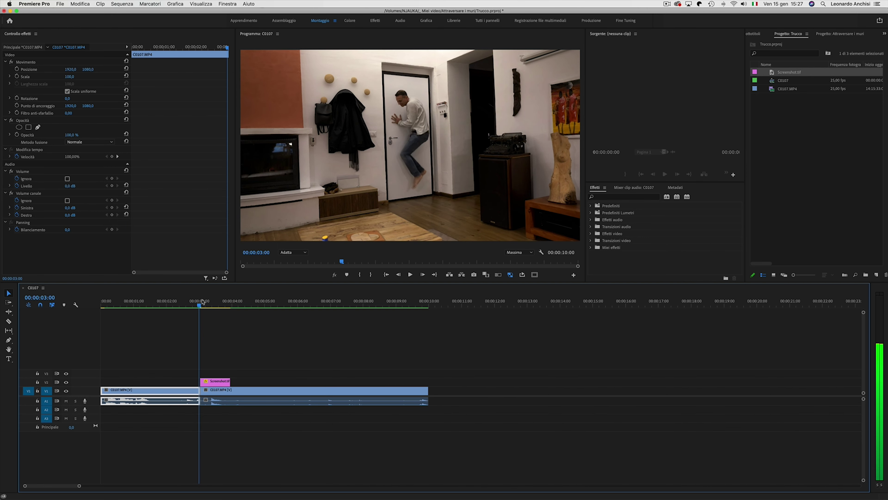
# Move the video of the first C0107.MP4 clip up to track V3.
pyautogui.moveTo(200, 304); pyautogui.dragTo(226, 305)
pyautogui.moveTo(185, 391); pyautogui.dragTo(183, 376)
# Export the frame at 00:00:03:00 as a TIFF still named Body and import it into the project.
pyautogui.click(200, 305)
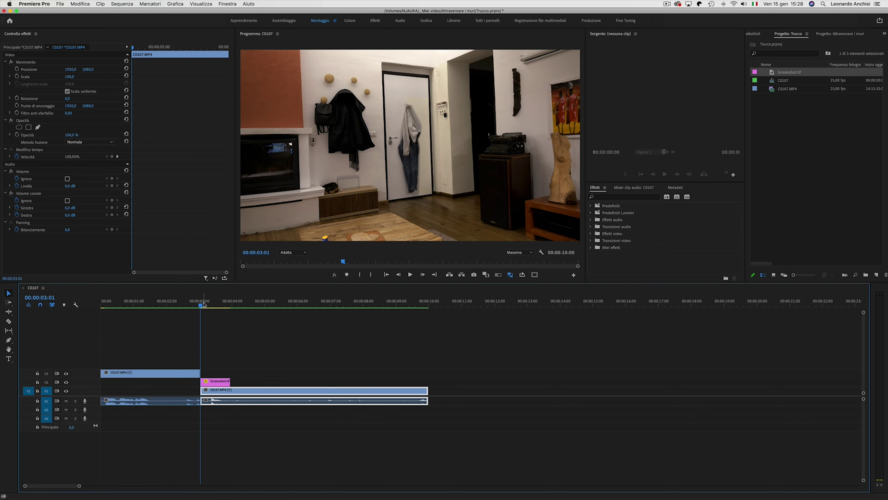
pyautogui.press('Left')
pyautogui.click(474, 274)
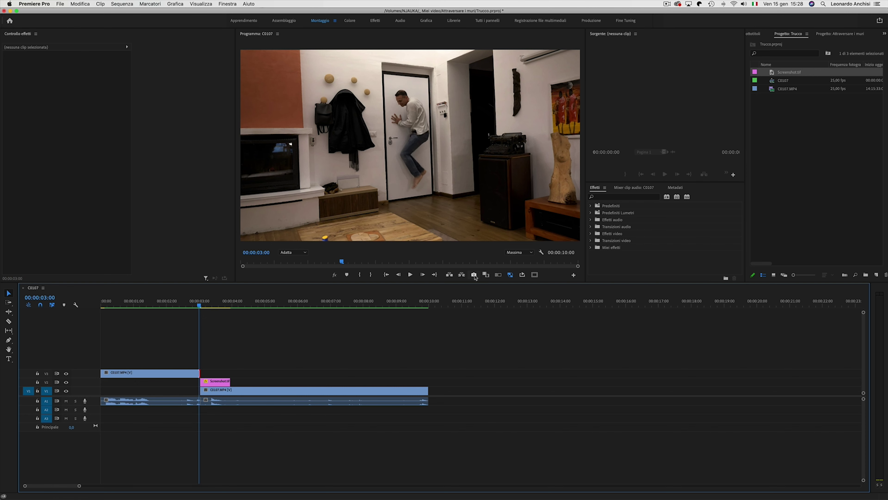
pyautogui.write('Bo')
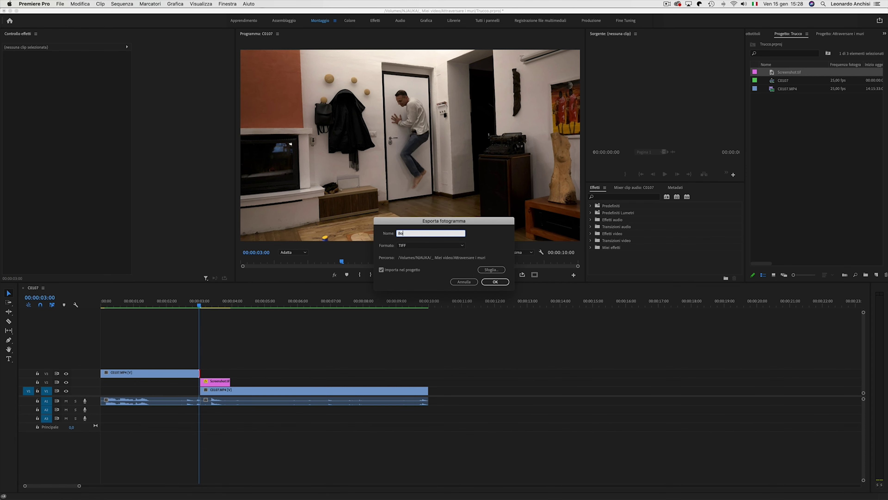
pyautogui.write('dy')
pyautogui.press('Return')
# Place Body.tif on track V4 starting at 00:00:03:00 and trim its end to match Screenshot.tif.
pyautogui.moveTo(777, 74); pyautogui.dragTo(203, 367)
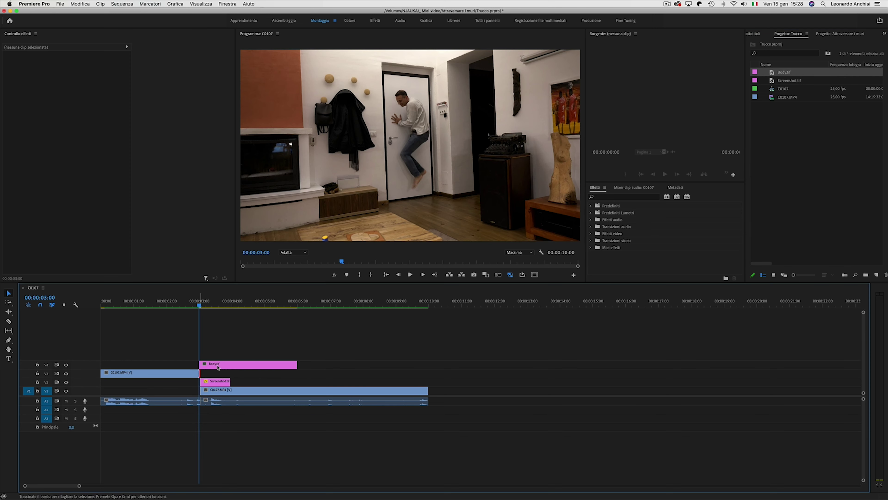
pyautogui.moveTo(294, 363); pyautogui.dragTo(230, 364)
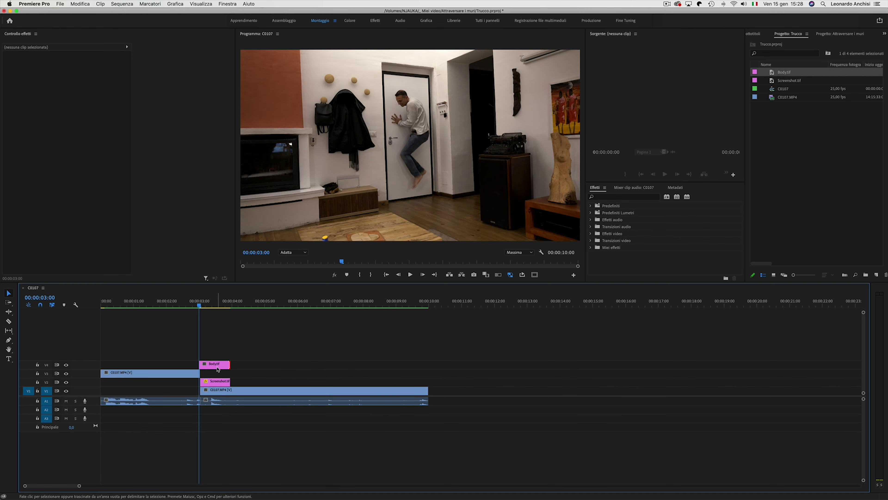
# Draw a freeform opacity mask around the jumping man in Body.tif, with a feather of 44 and its path keyframed.
pyautogui.click(217, 366)
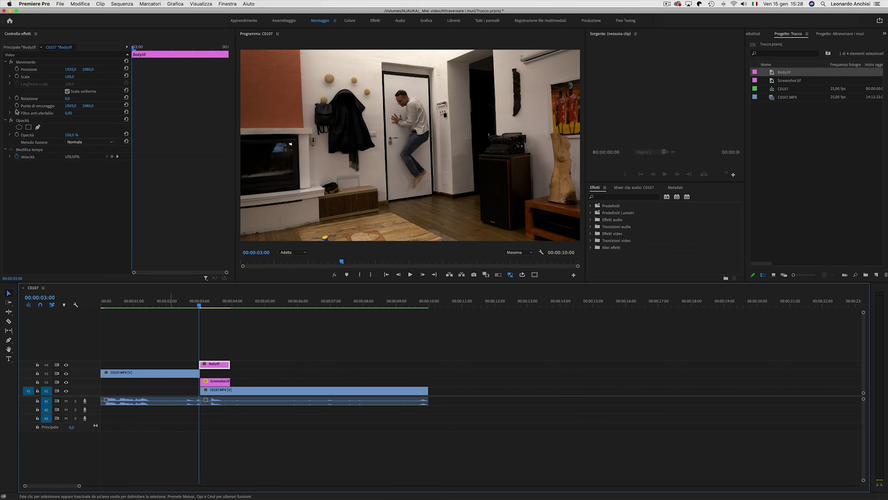
pyautogui.click(28, 127)
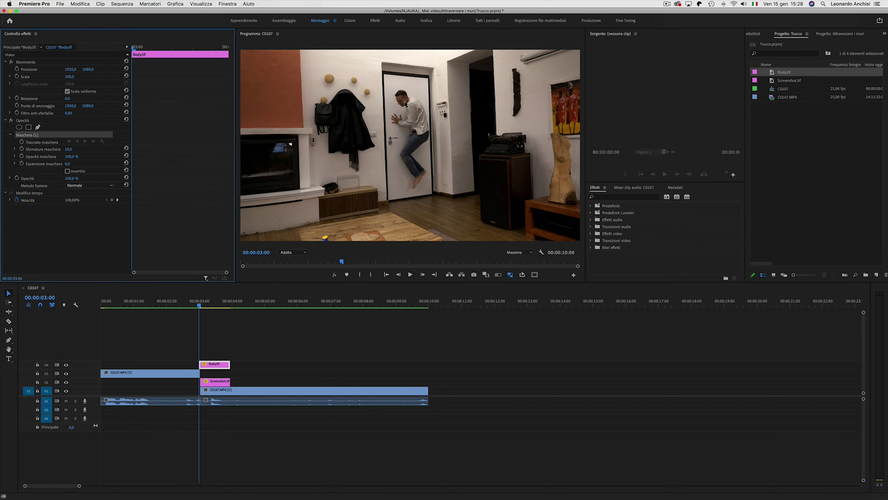
pyautogui.click(397, 87)
pyautogui.click(394, 98)
pyautogui.click(399, 108)
pyautogui.click(389, 124)
pyautogui.click(400, 132)
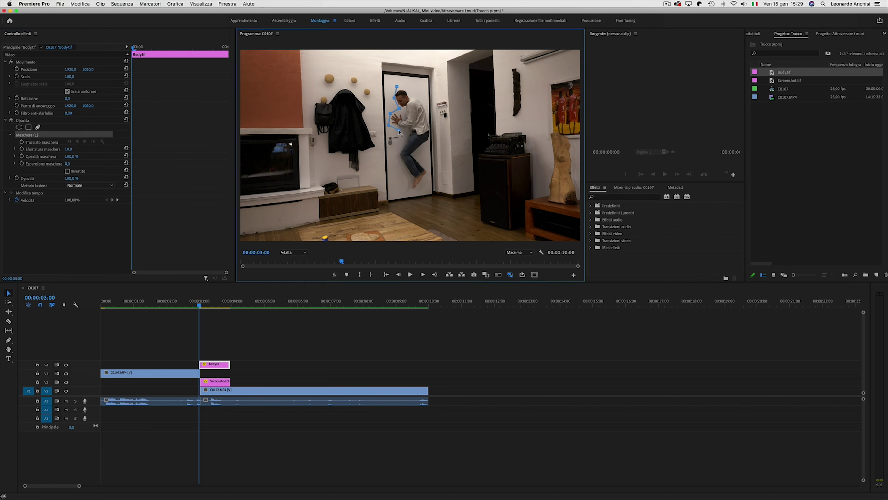
pyautogui.click(396, 160)
pyautogui.click(405, 194)
pyautogui.click(430, 162)
pyautogui.click(434, 128)
pyautogui.click(425, 99)
pyautogui.click(409, 86)
pyautogui.click(384, 89)
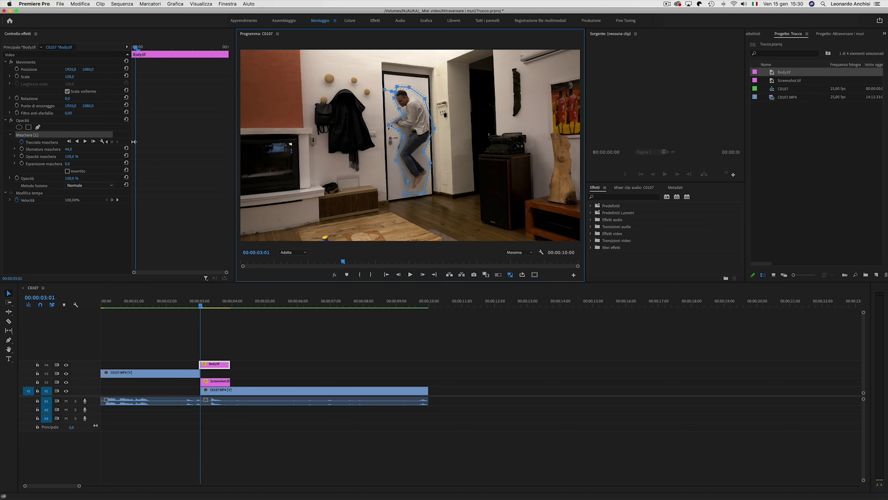
# Reshape the Body.tif mask at 00:00:03:01, pulling its points inward at the head, hands and feet.
pyautogui.moveTo(389, 124); pyautogui.dragTo(395, 123)
pyautogui.moveTo(394, 98); pyautogui.dragTo(408, 95)
pyautogui.moveTo(409, 86); pyautogui.dragTo(417, 88)
pyautogui.moveTo(407, 181)
pyautogui.mouseDown()
pyautogui.moveTo(427, 164)
pyautogui.moveTo(414, 171)
pyautogui.mouseUp()
pyautogui.moveTo(396, 161); pyautogui.dragTo(397, 148)
# Reshape the Body.tif mask at 00:00:03:02, lowering its upper edge to the shoulders and refining the points up close.
pyautogui.moveTo(136, 47); pyautogui.dragTo(140, 48)
pyautogui.moveTo(408, 94); pyautogui.dragTo(412, 97)
pyautogui.moveTo(403, 97); pyautogui.dragTo(408, 99)
pyautogui.moveTo(398, 101); pyautogui.dragTo(405, 102)
pyautogui.moveTo(399, 108)
pyautogui.mouseDown()
pyautogui.moveTo(420, 101)
pyautogui.moveTo(401, 124)
pyautogui.moveTo(390, 98)
pyautogui.mouseUp()
pyautogui.click(293, 251)
pyautogui.click(290, 313)
pyautogui.moveTo(357, 157); pyautogui.dragTo(345, 181)
pyautogui.moveTo(383, 111); pyautogui.dragTo(382, 110)
pyautogui.moveTo(579, 132); pyautogui.dragTo(578, 86)
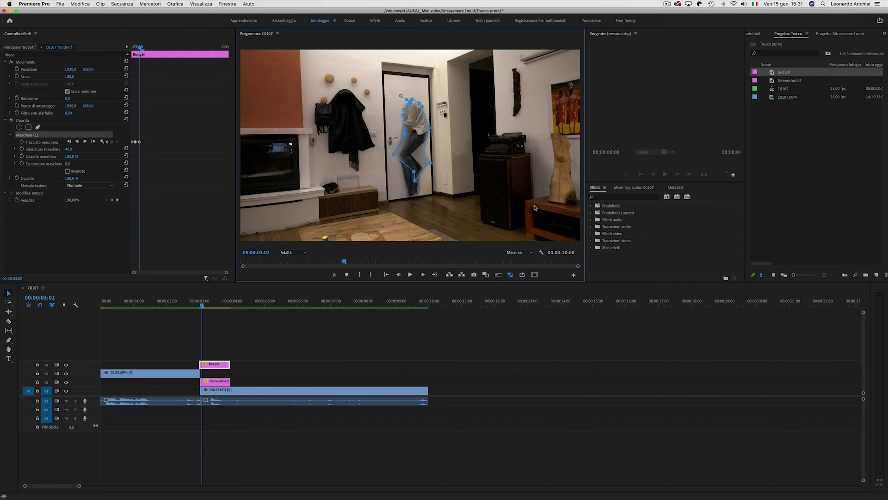
# Fade out Body.tif with opacity keyframes, shifting the first one to the start of the clip.
pyautogui.click(143, 178)
pyautogui.click(136, 178)
pyautogui.moveTo(135, 179); pyautogui.dragTo(132, 179)
# Check the body's fade frame by frame around 00:00:03:02 and play the sequence through the effect.
pyautogui.press('Left')
pyautogui.press('Left')
pyautogui.press('Left')
pyautogui.press('Right')
pyautogui.press('Right')
pyautogui.press('Right')
pyautogui.press('Right')
pyautogui.press('Right')
pyautogui.press('Right')
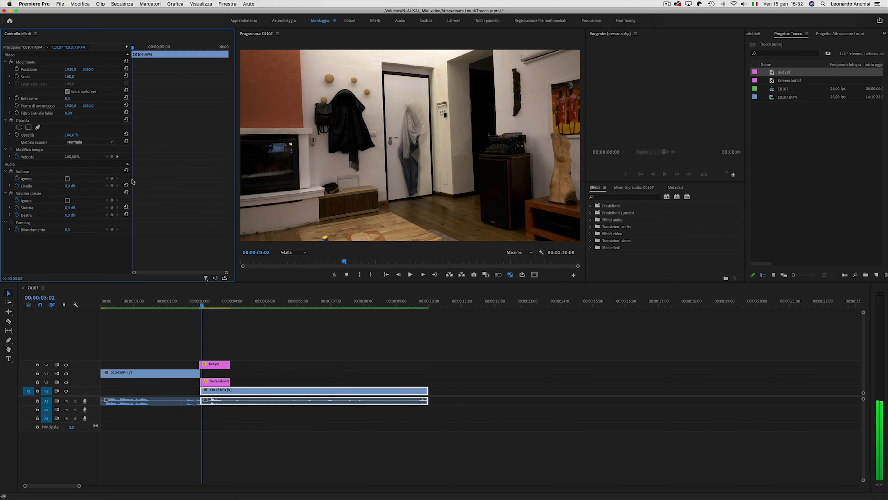
pyautogui.press('Left')
pyautogui.press('Left')
pyautogui.press('Left')
pyautogui.press('Left')
pyautogui.press('Left')
pyautogui.press('Left')
pyautogui.press('Left')
pyautogui.click(170, 304)
pyautogui.press('space')
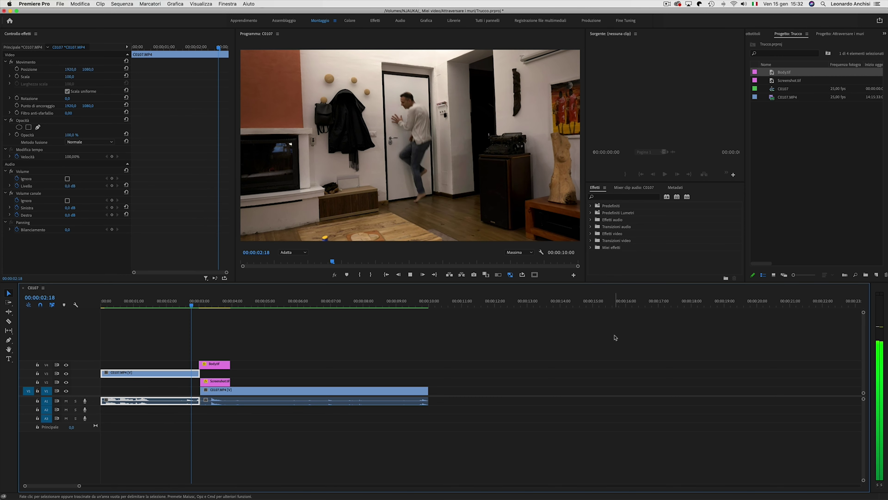
pyautogui.press('space')
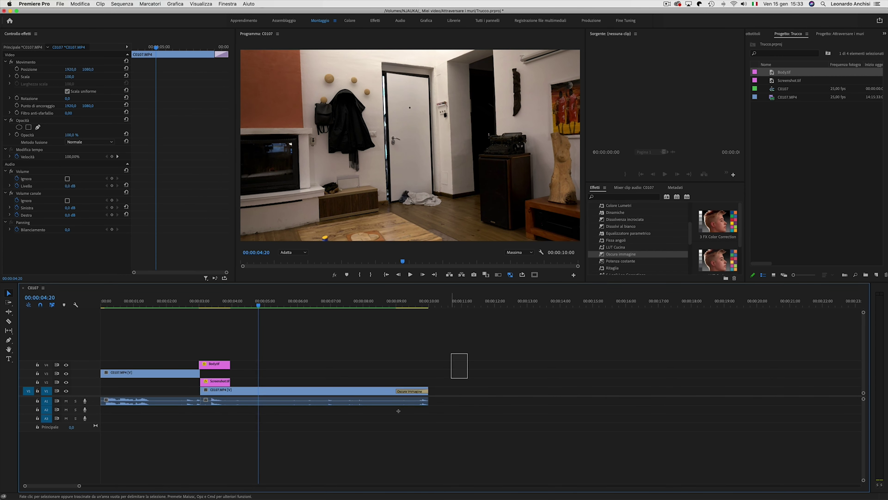
# Nest all the clips in the timeline into a single sequence named Sequenza nidificata 01.
pyautogui.moveTo(467, 353); pyautogui.dragTo(105, 418)
pyautogui.rightClick(185, 376)
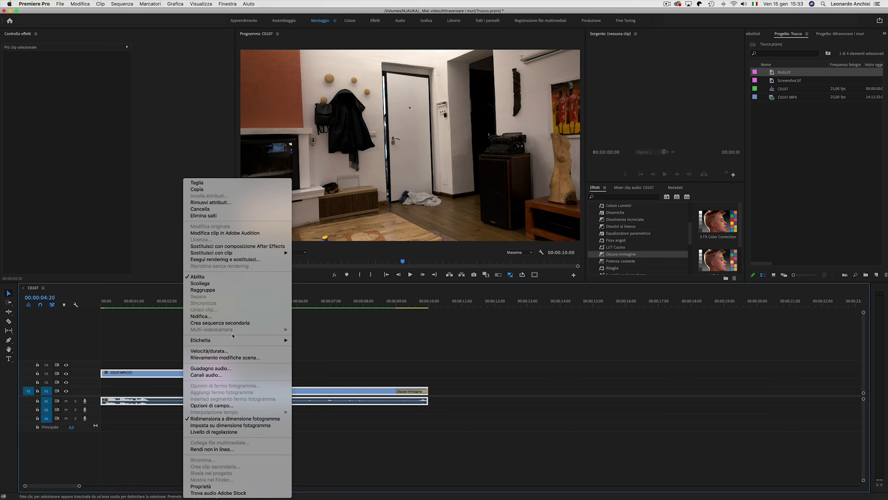
pyautogui.click(211, 316)
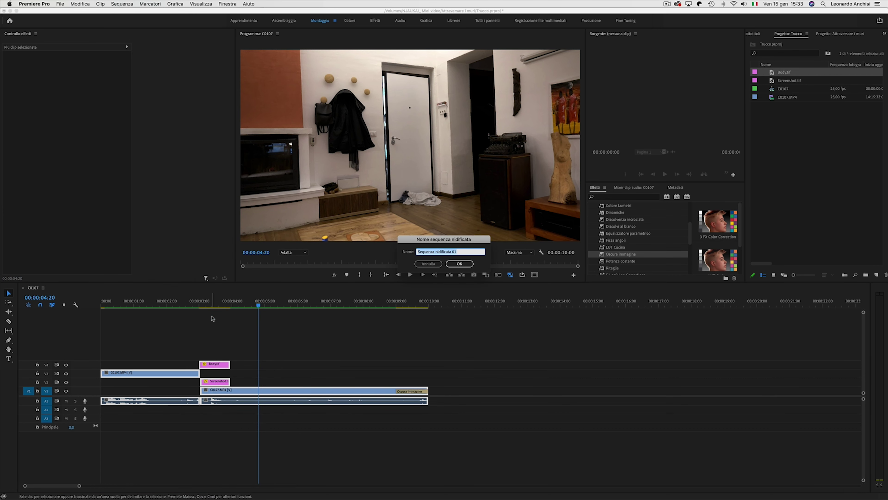
pyautogui.press('Return')
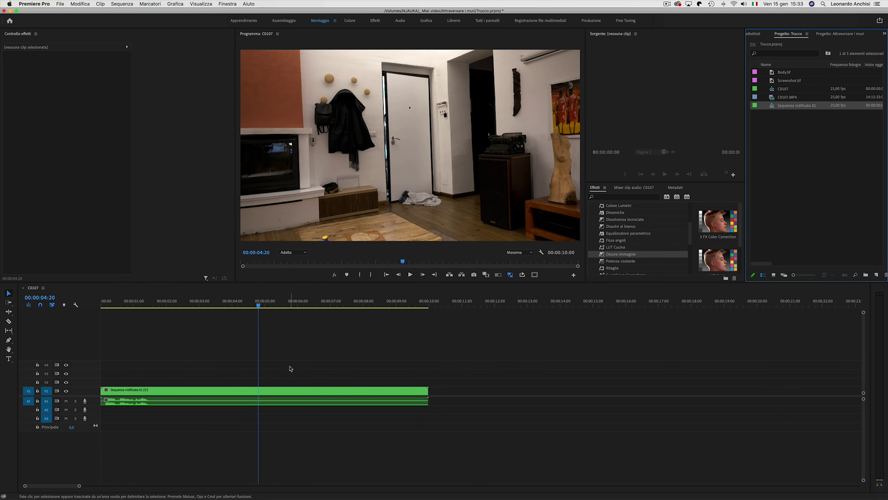
# Set the sequence's frame size to 1080 horizontal by 1920 vertical and accept deleting its preview files.
pyautogui.click(227, 305)
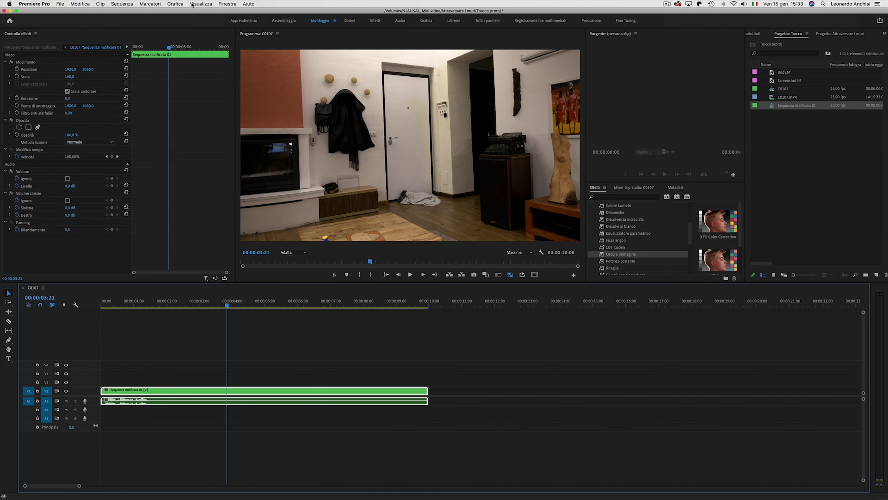
pyautogui.click(130, 3)
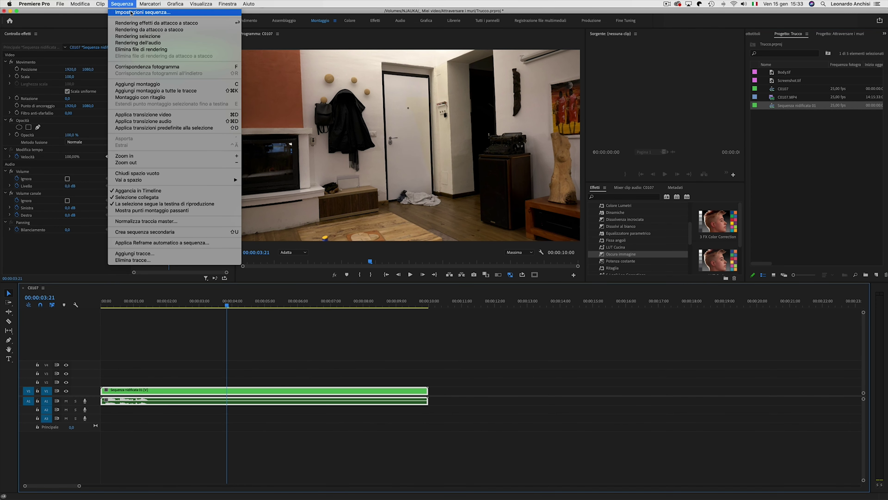
pyautogui.click(144, 13)
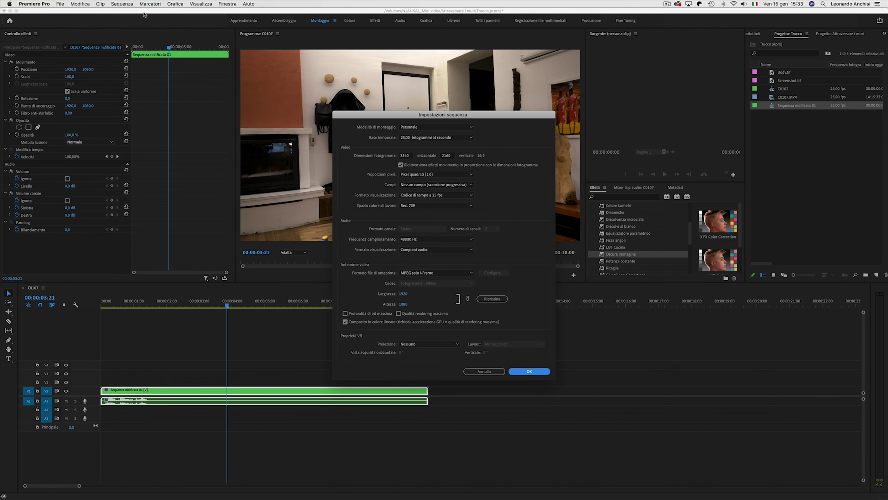
pyautogui.doubleClick(411, 156)
pyautogui.click(452, 157)
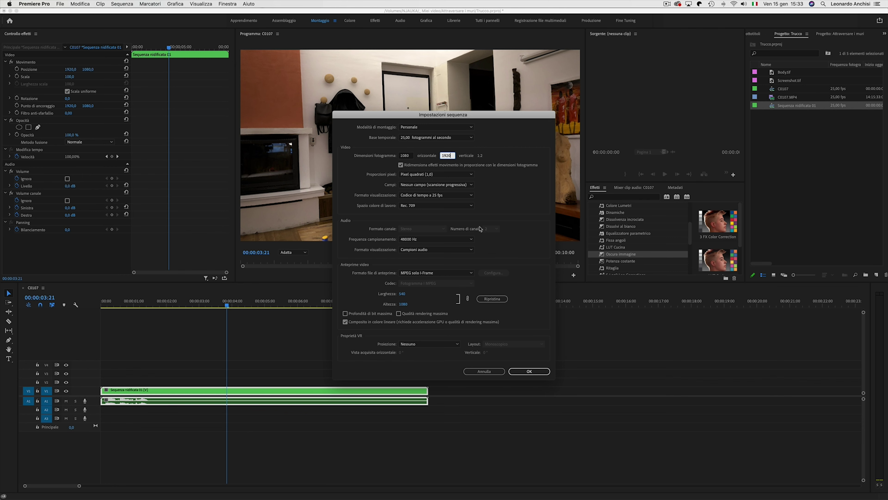
pyautogui.click(530, 371)
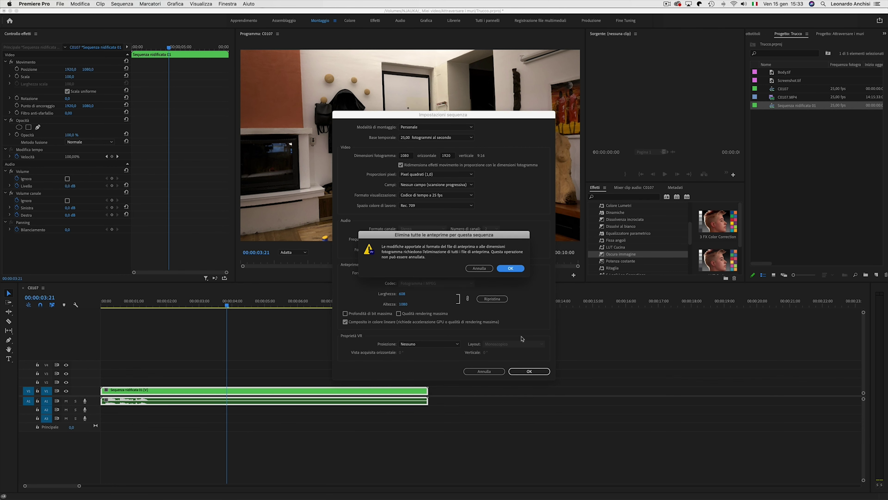
pyautogui.click(511, 268)
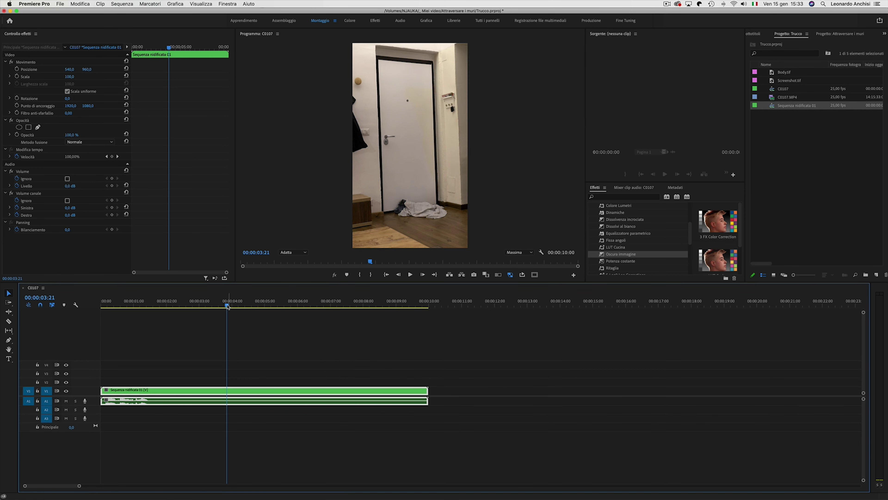
# Reframe the nested sequence on the door with Position 375, 1027 and Scale 108, using the frame at 00:00:04:01.
pyautogui.press('space')
pyautogui.click(120, 307)
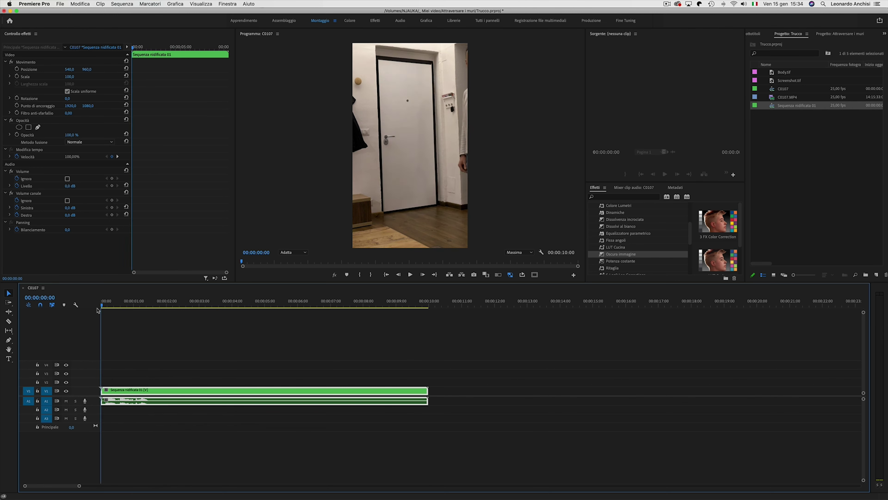
pyautogui.click(232, 308)
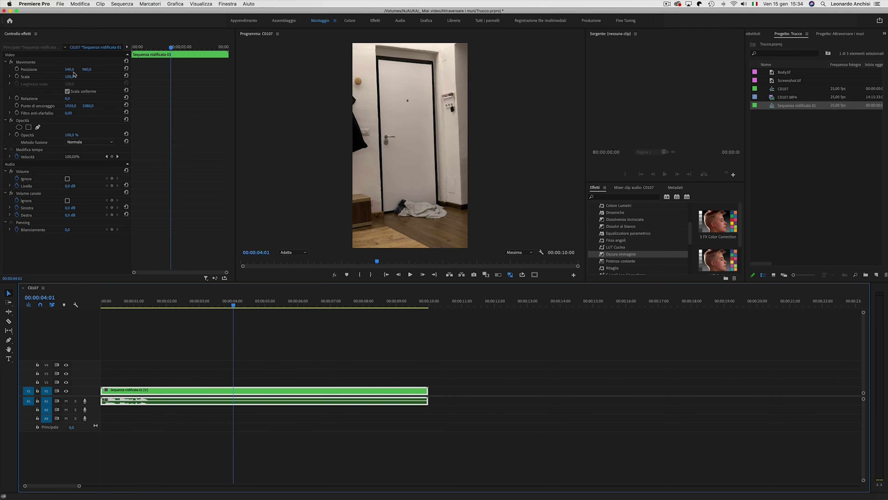
pyautogui.moveTo(70, 69); pyautogui.dragTo(35, 69)
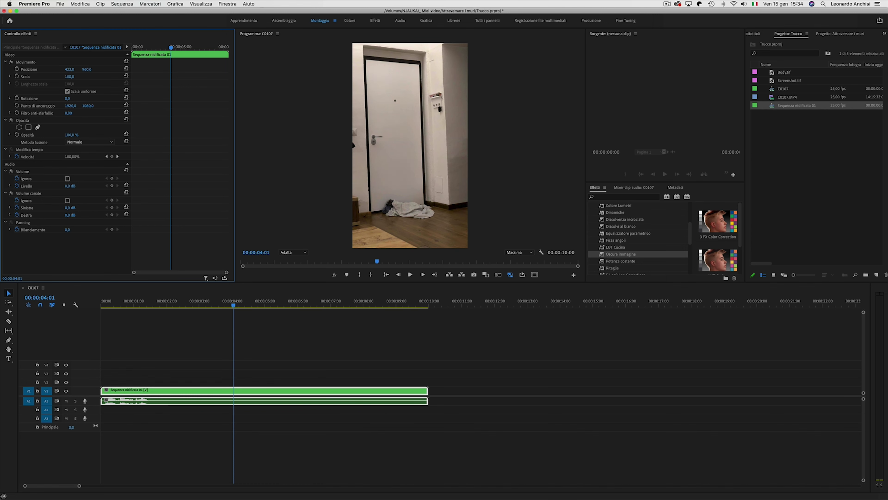
pyautogui.moveTo(69, 77); pyautogui.dragTo(100, 70)
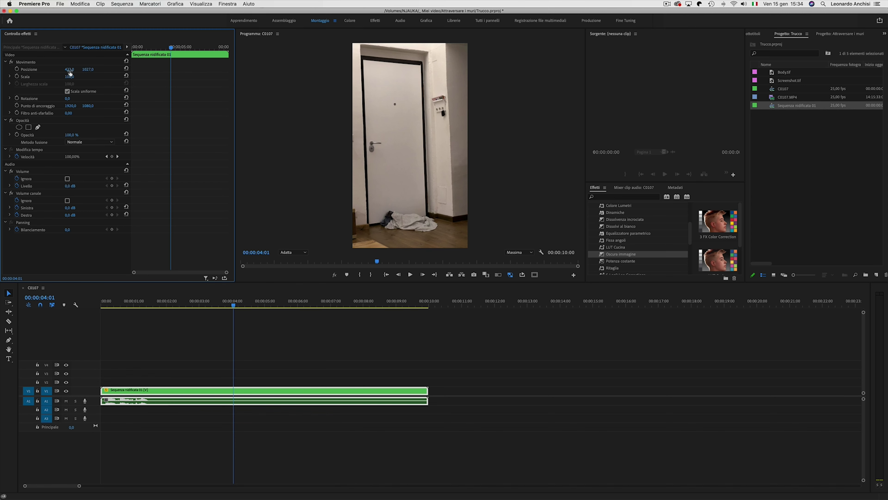
pyautogui.moveTo(69, 69); pyautogui.dragTo(57, 68)
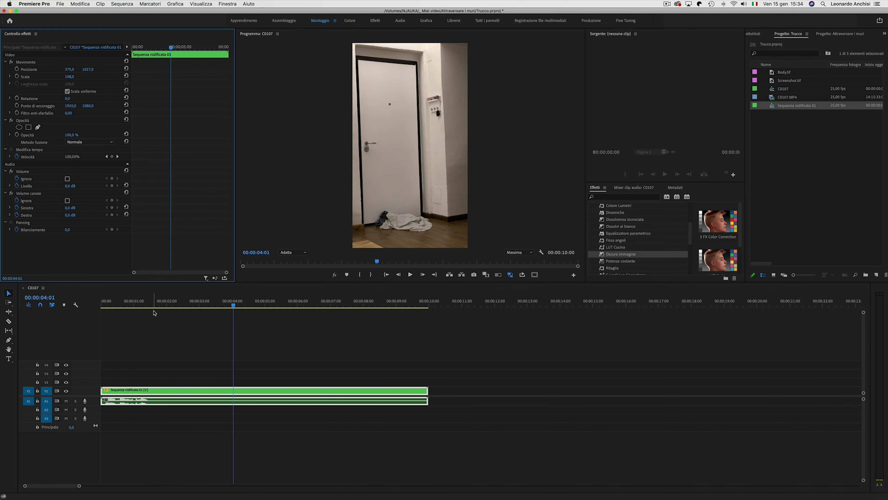
# Add a Position keyframe of 375, 1027 to the nested sequence just after 00:00:02:00 and go back to 00:00:01:13.
pyautogui.click(178, 302)
pyautogui.click(17, 69)
pyautogui.moveTo(179, 306); pyautogui.dragTo(151, 306)
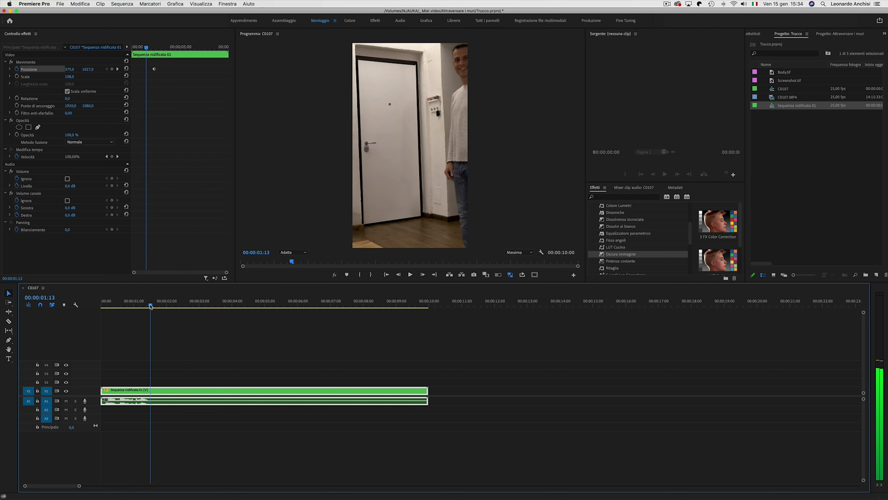